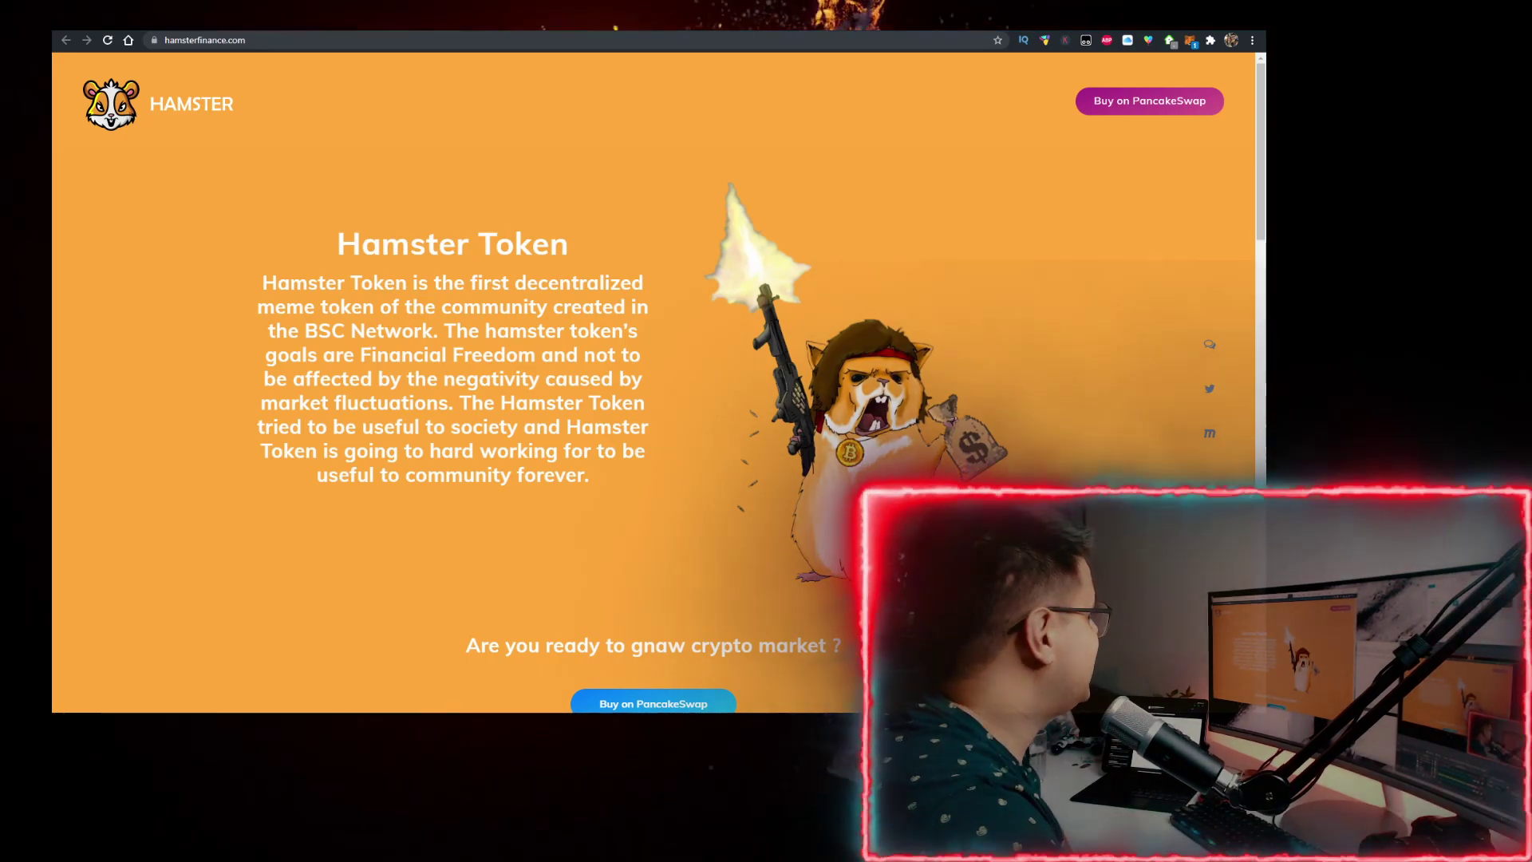
Bring up the Coinhunt listing page for the Hamster (HAM) token
key(ctrl+w)
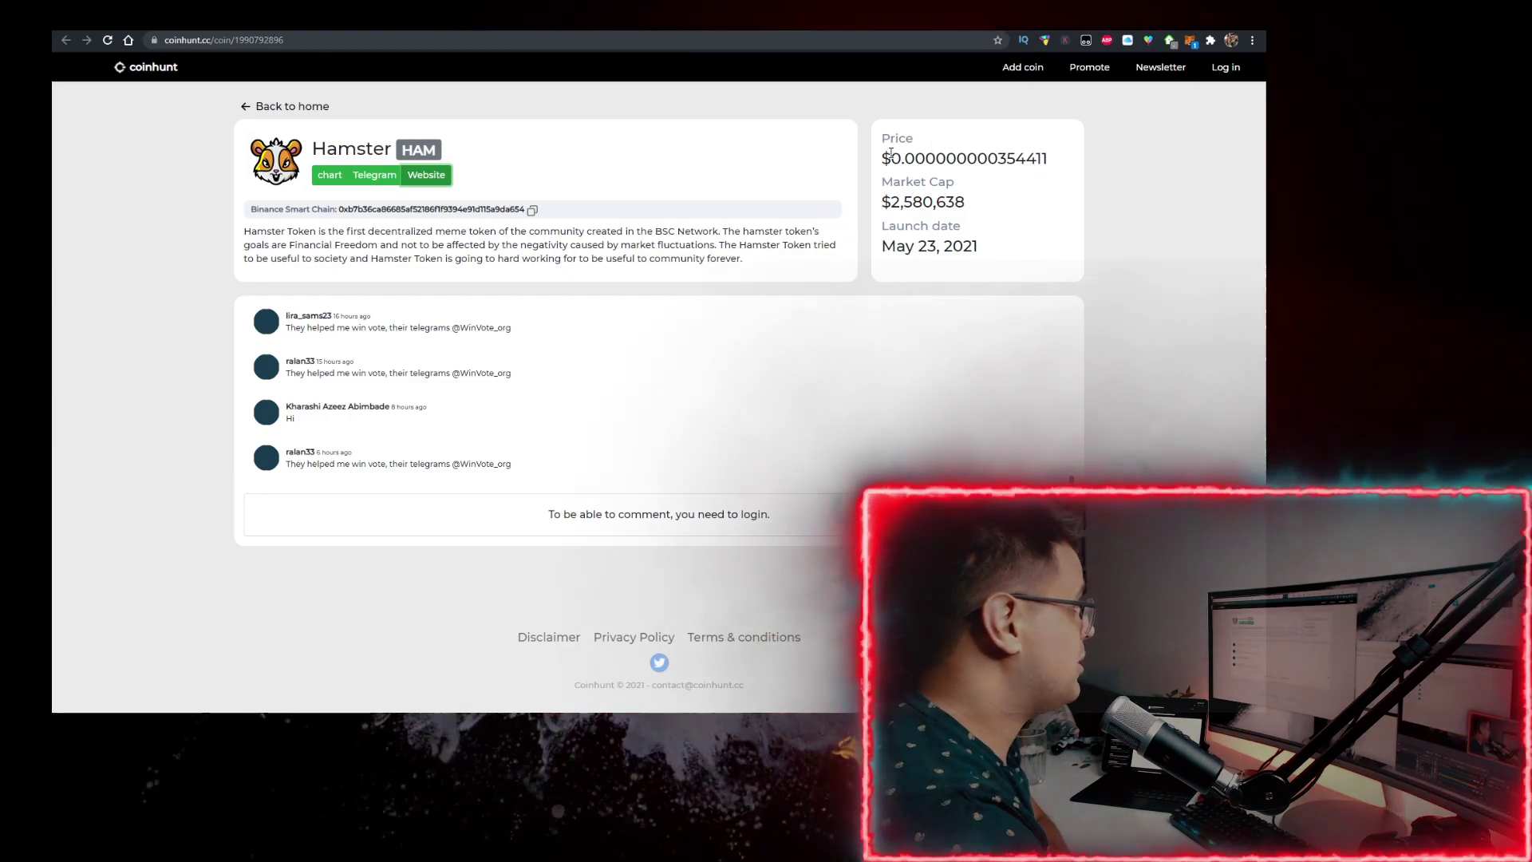
Check the HAM price on Coinhunt, then choose Buy on PancakeSwap from the Hamster site
drag(892, 158, 1039, 156)
click(1060, 155)
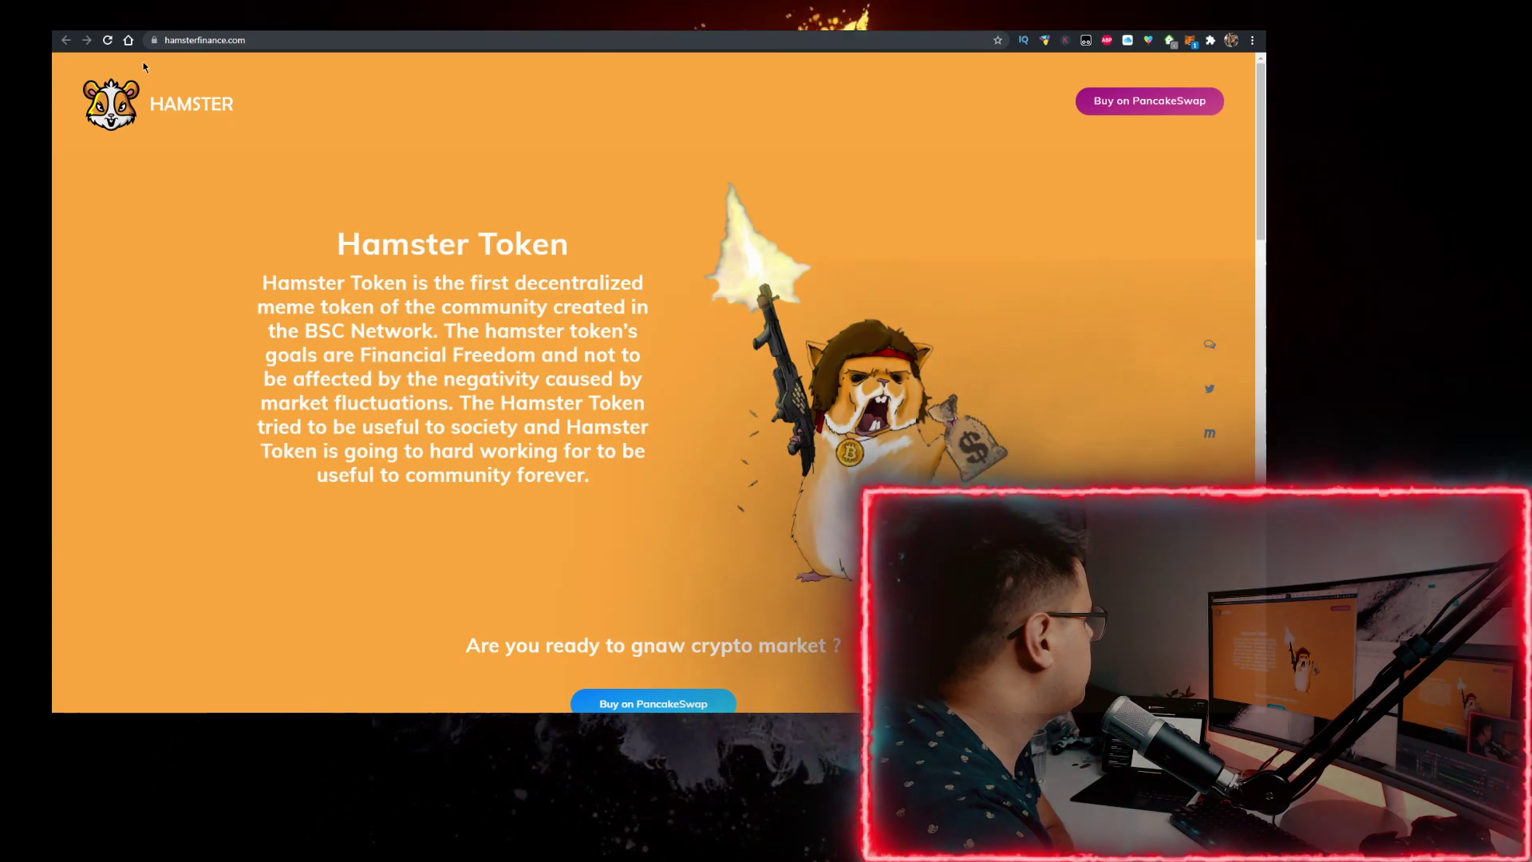
click(1137, 102)
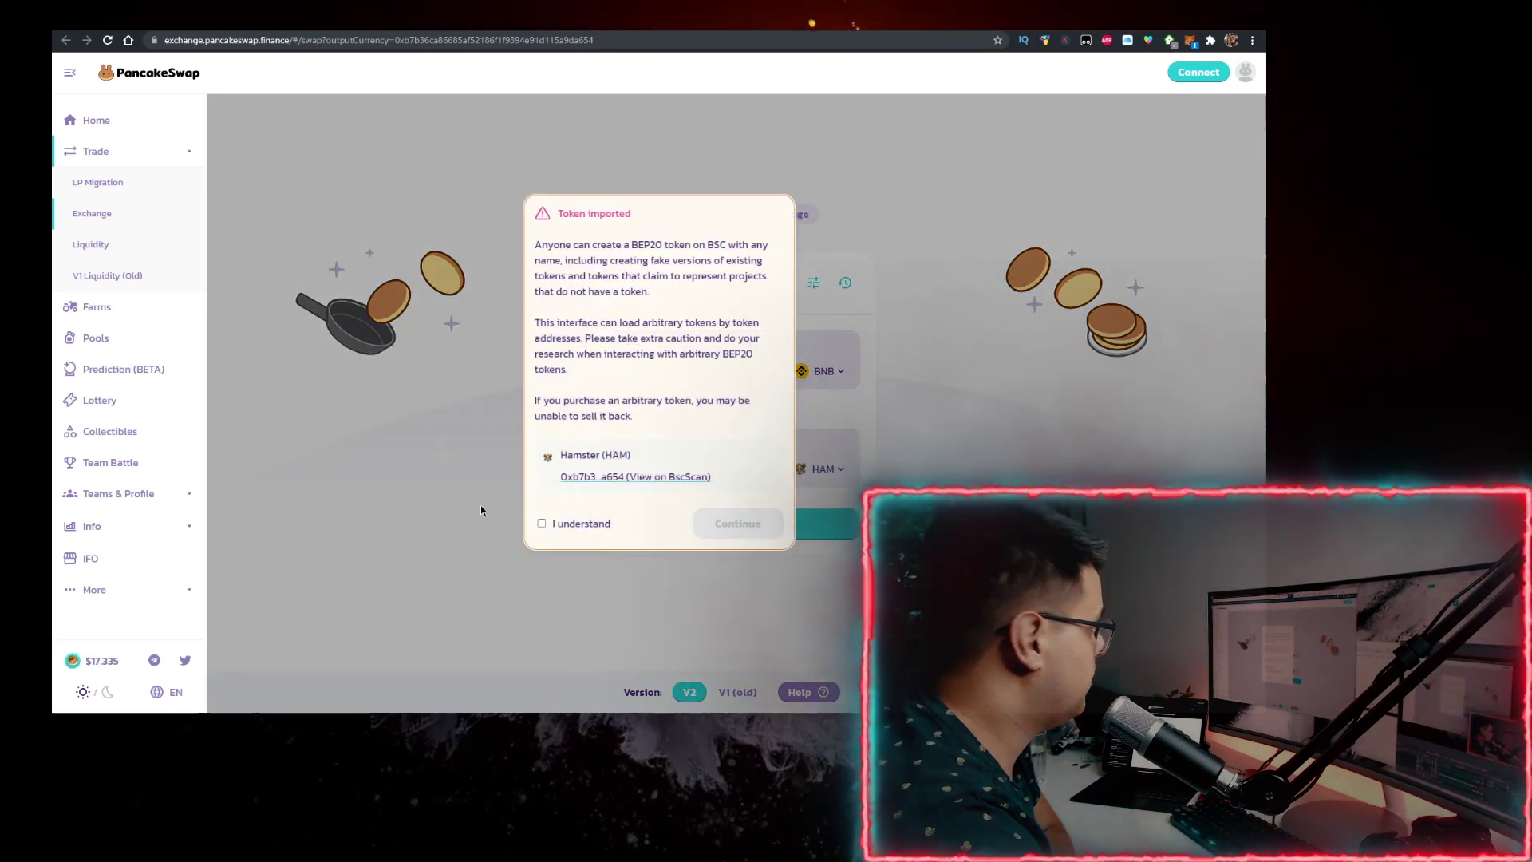
Acknowledge the Hamster (HAM) token import risk and continue to the BNB-to-HAM swap
click(554, 522)
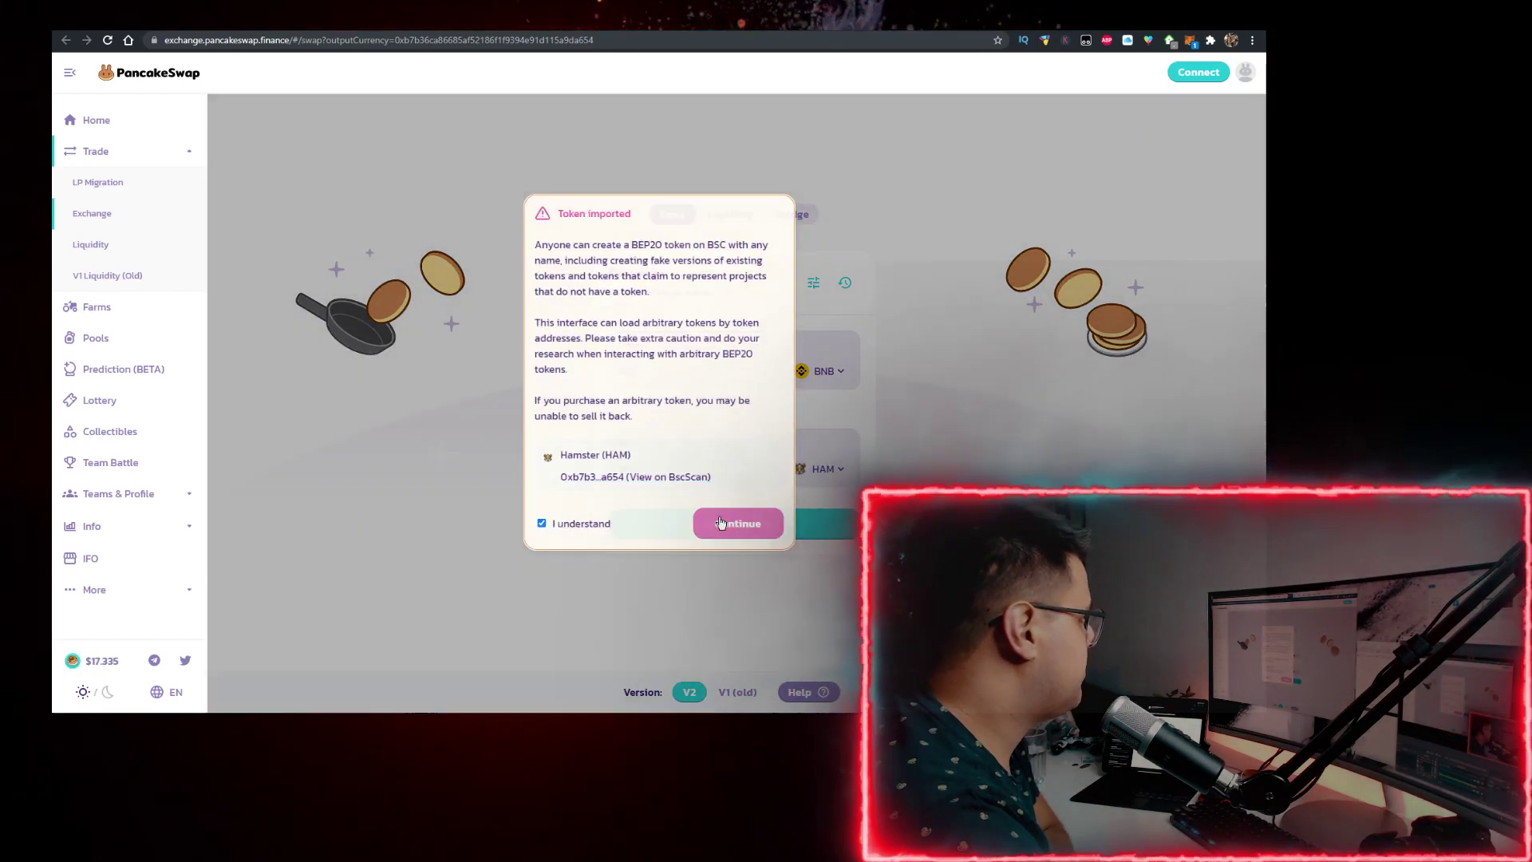
click(737, 523)
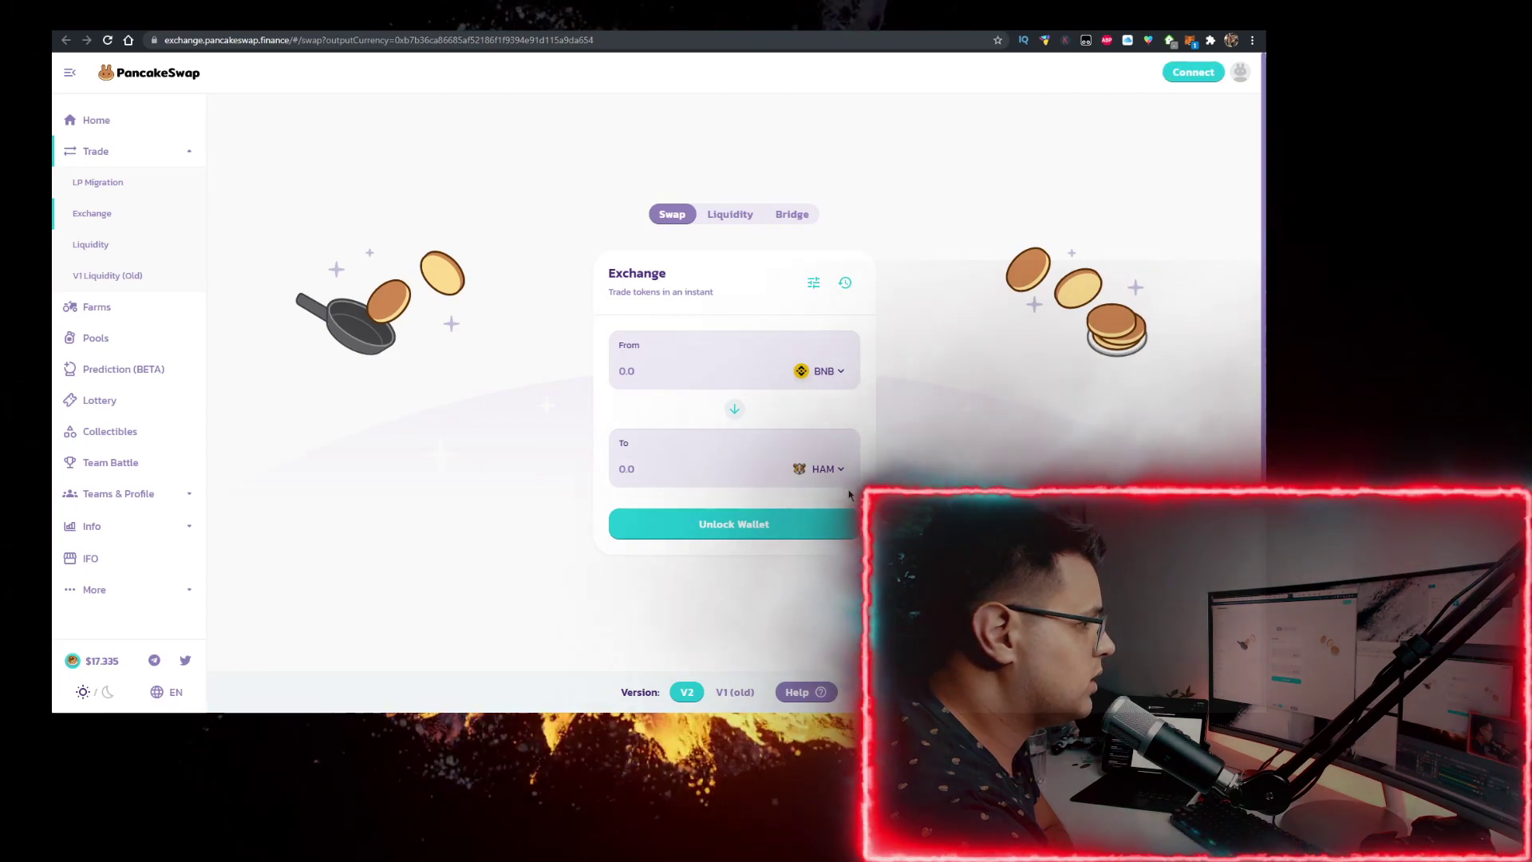